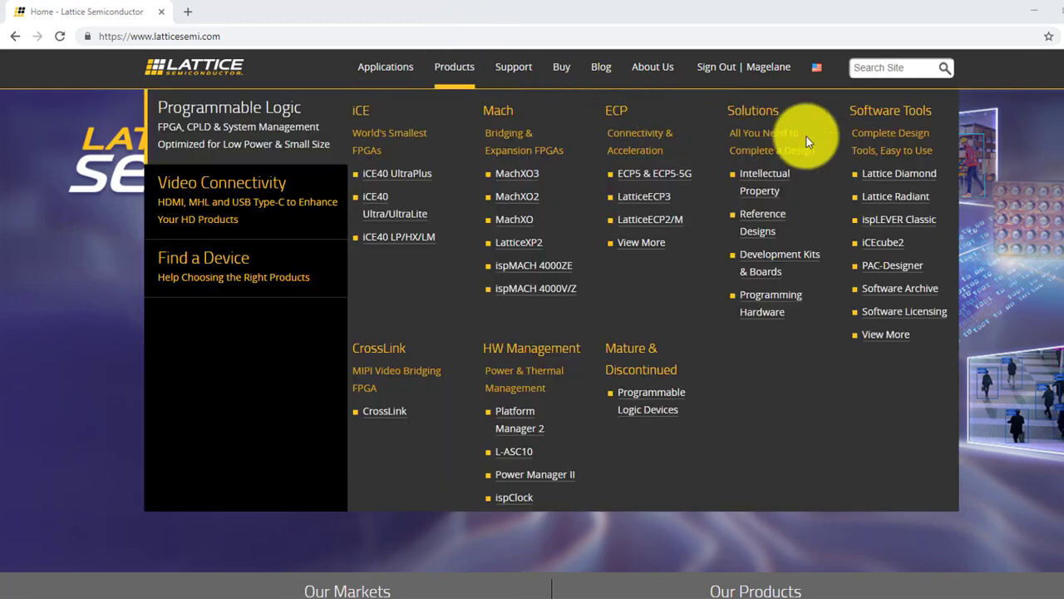
- Download Diamond 3.11 64-bit for Windows from the Lattice Diamond page and launch its installer
left_click(896, 174)
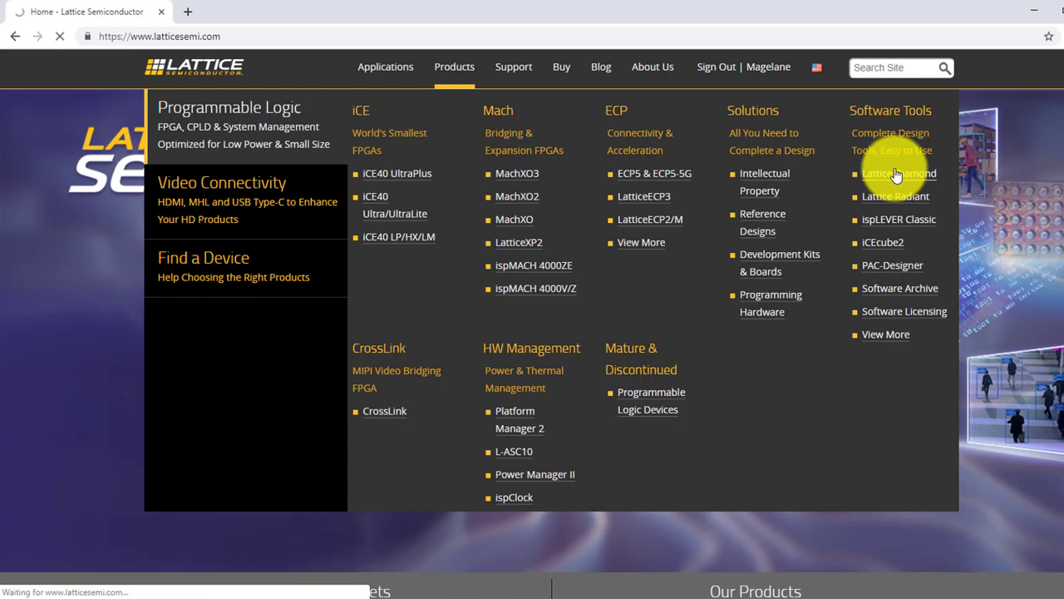
scroll(494, 256, "down", 5)
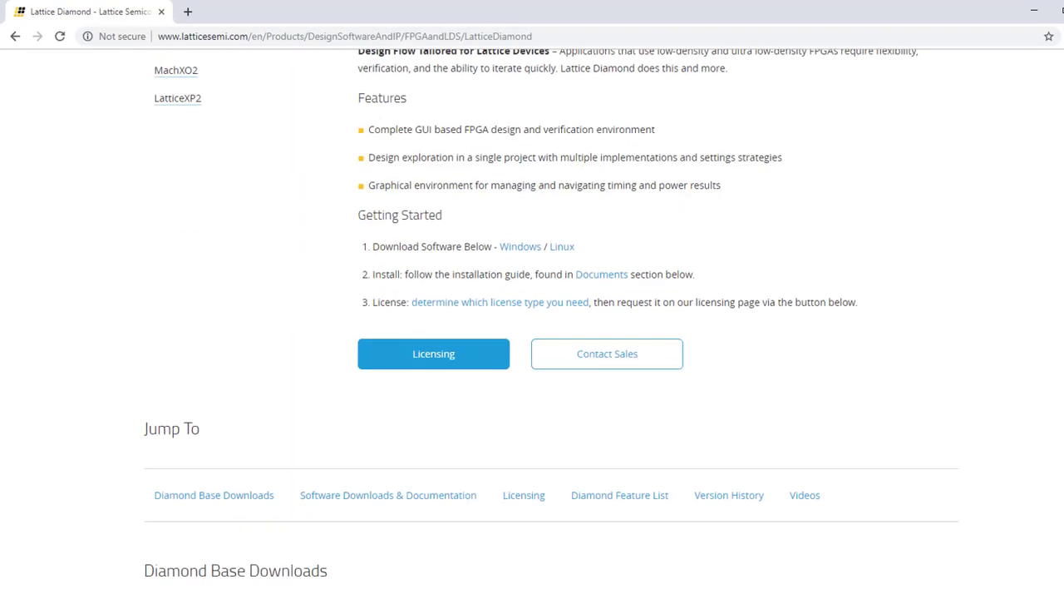
scroll(494, 256, "down", 2)
left_click(408, 357)
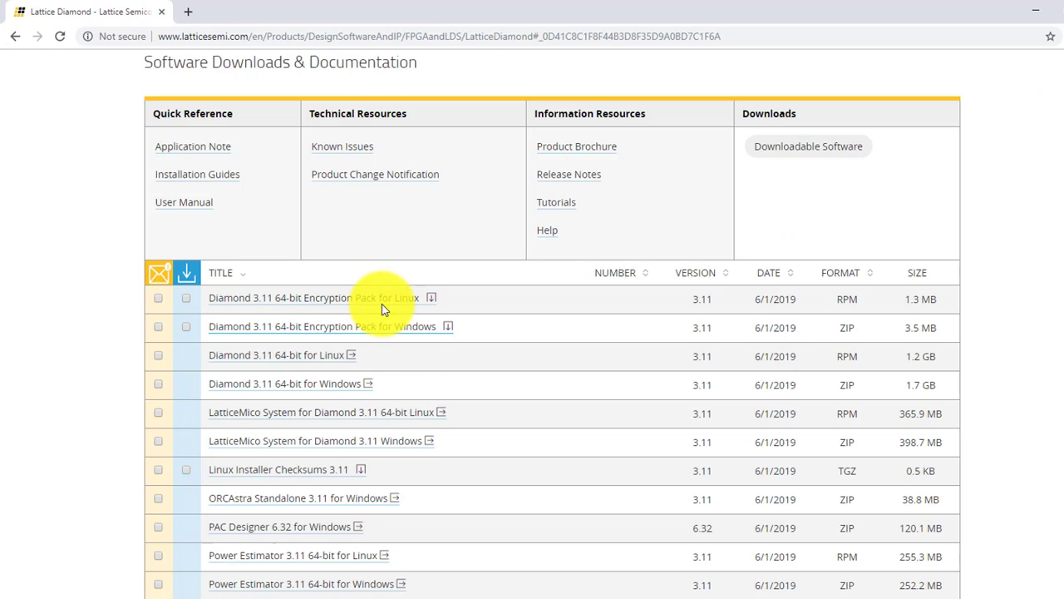
left_click(361, 391)
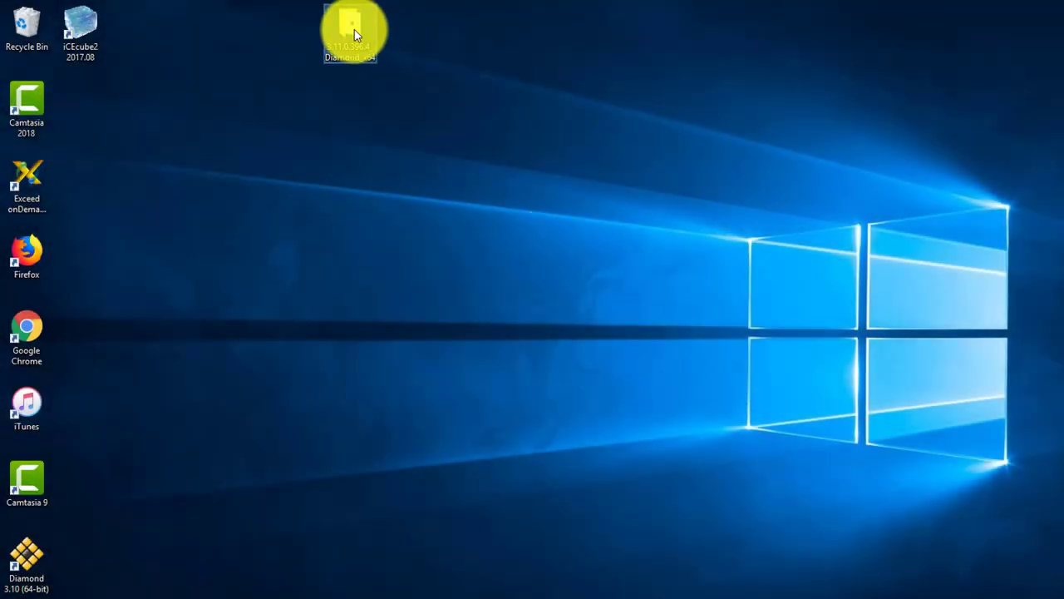
double_click(355, 29)
double_click(471, 246)
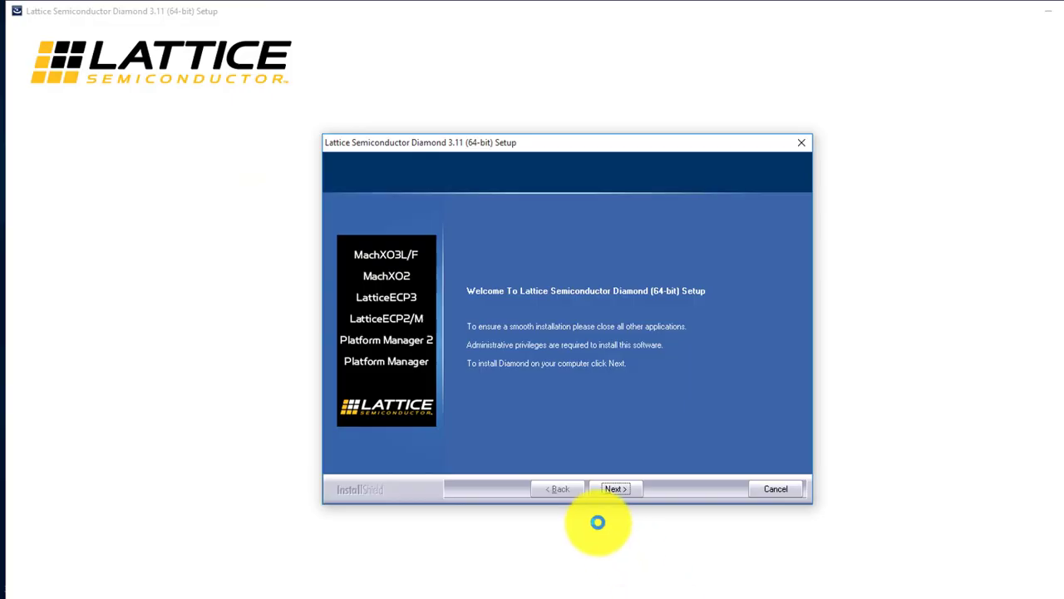
- Pass the welcome page and accept the license agreement after scrolling its text to the end
left_click(618, 489)
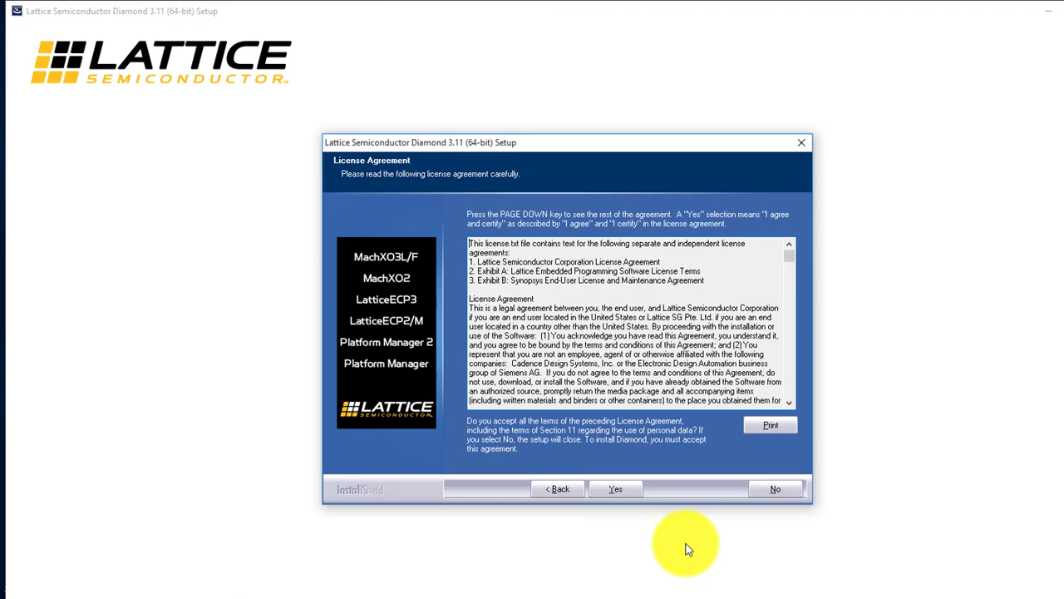
left_click_drag(790, 254, 798, 411)
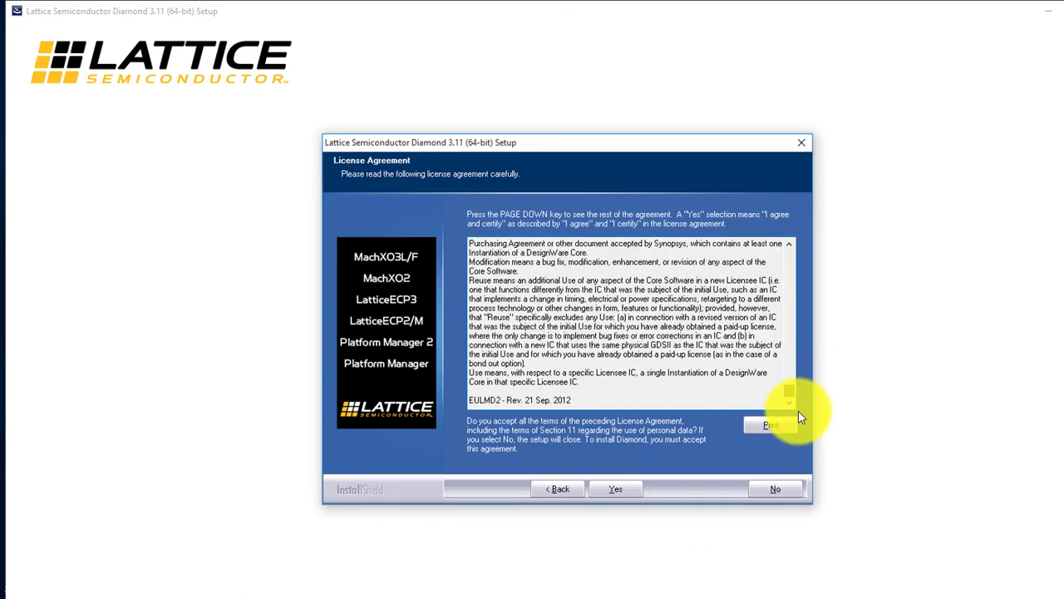
left_click(622, 489)
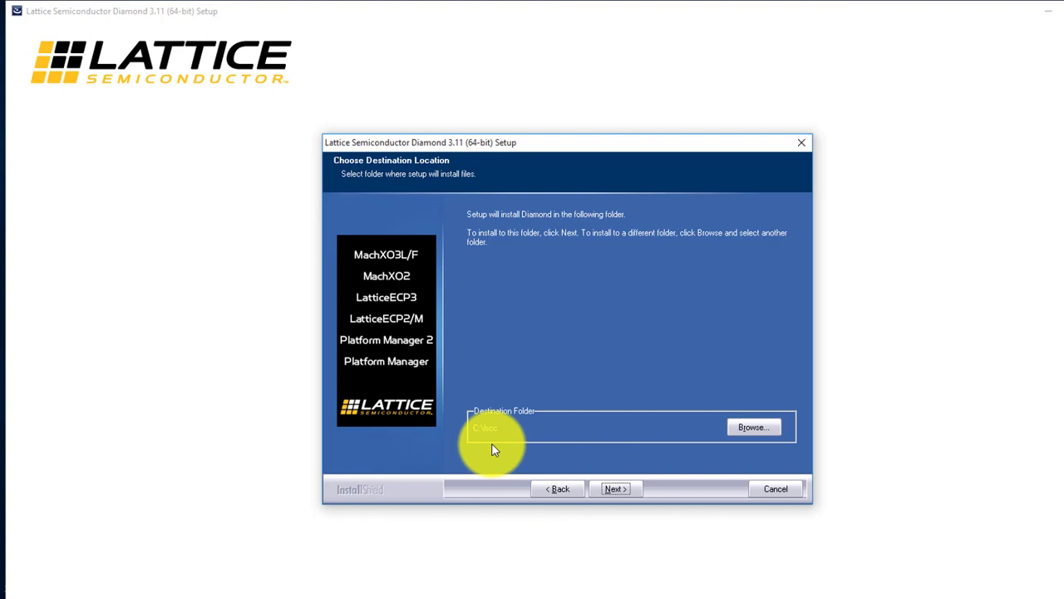
left_click(752, 429)
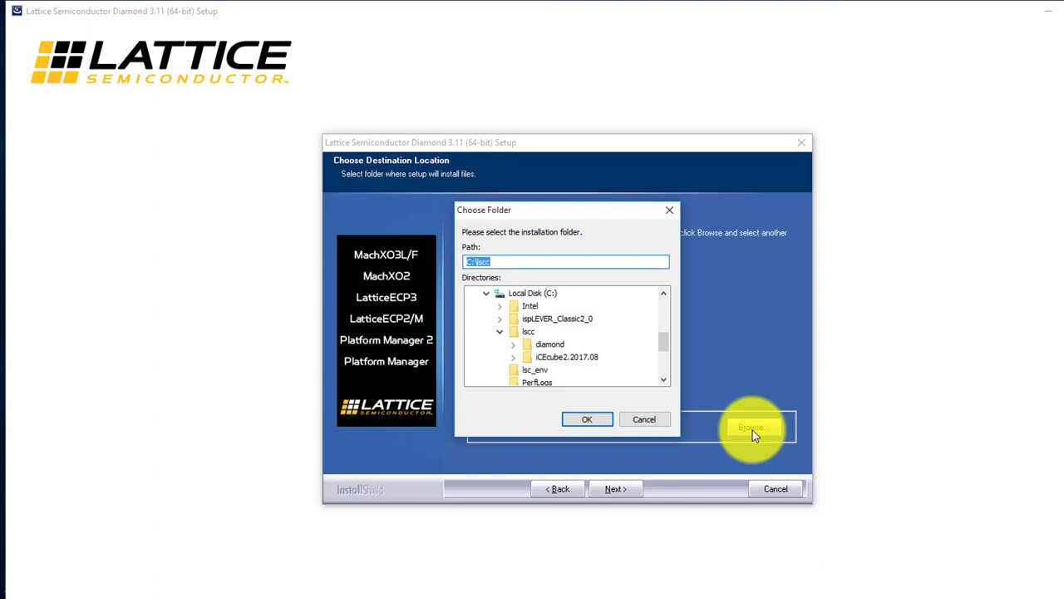
left_click(660, 420)
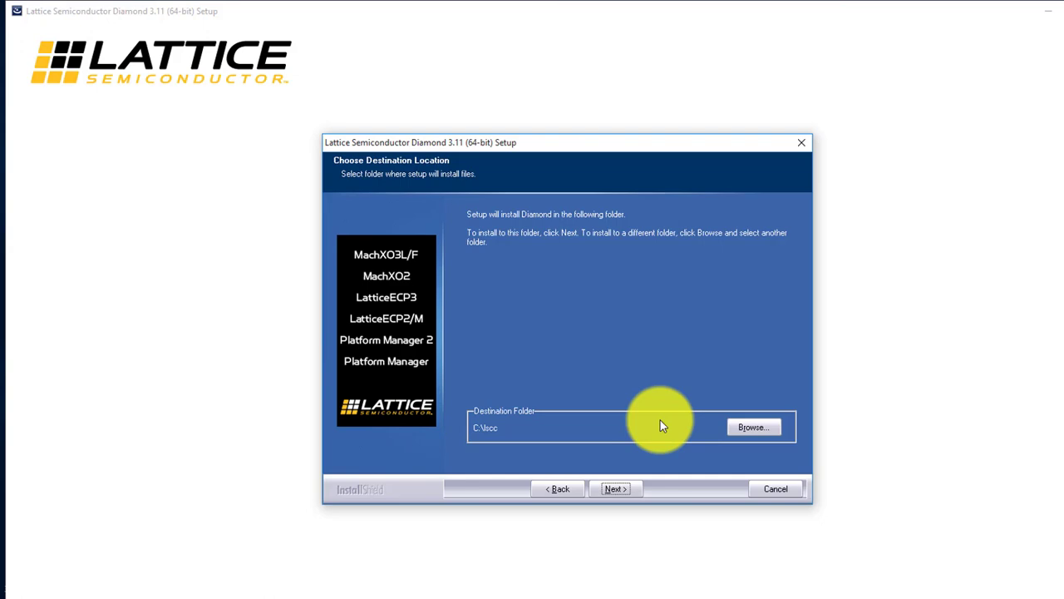
- Keep C:\lscc as the destination folder and continue to Product Options
left_click(630, 493)
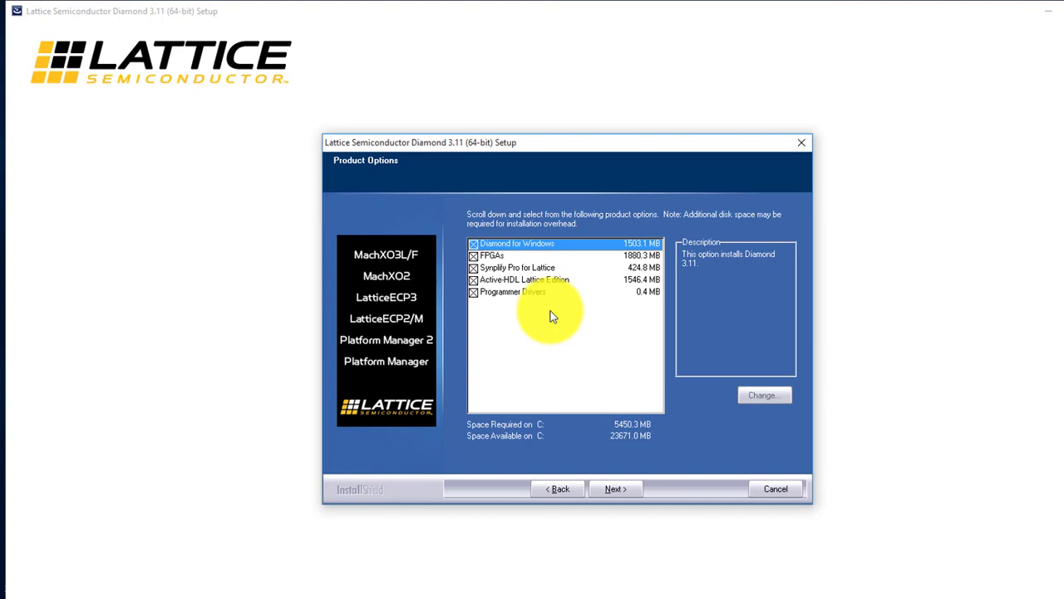
- Keep all five product components checked and continue
left_click(622, 490)
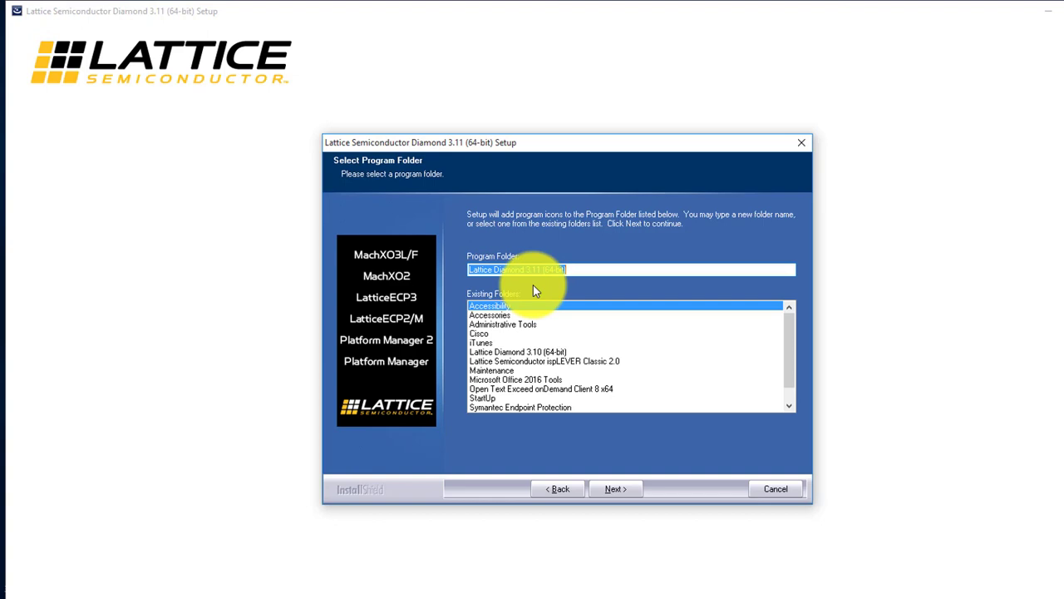
- Accept the 'Lattice Diamond 3.11 (64-bit)' program folder and keep the node-lock license option
left_click(617, 490)
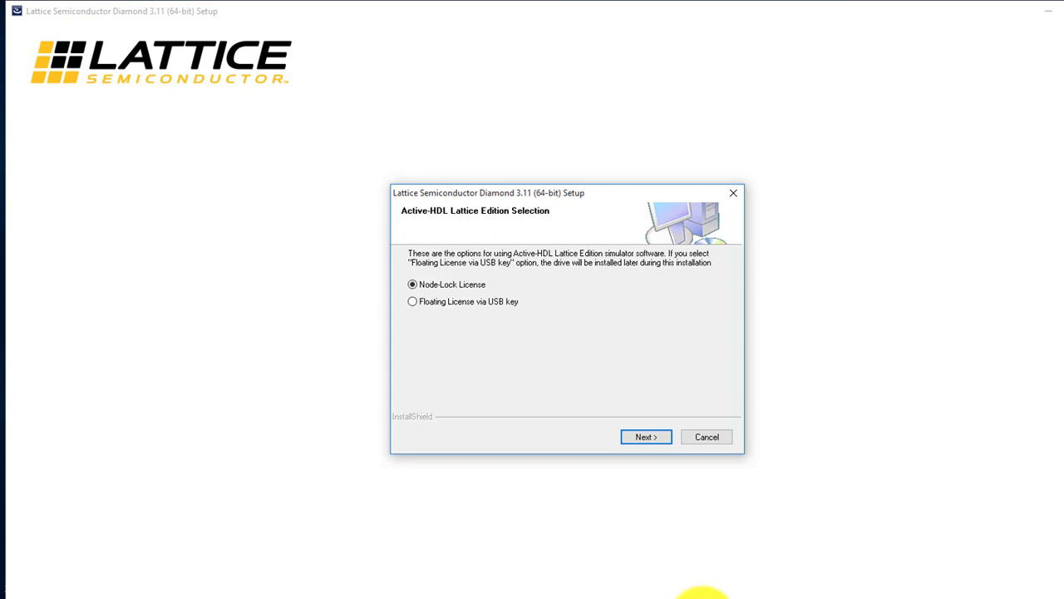
left_click(636, 440)
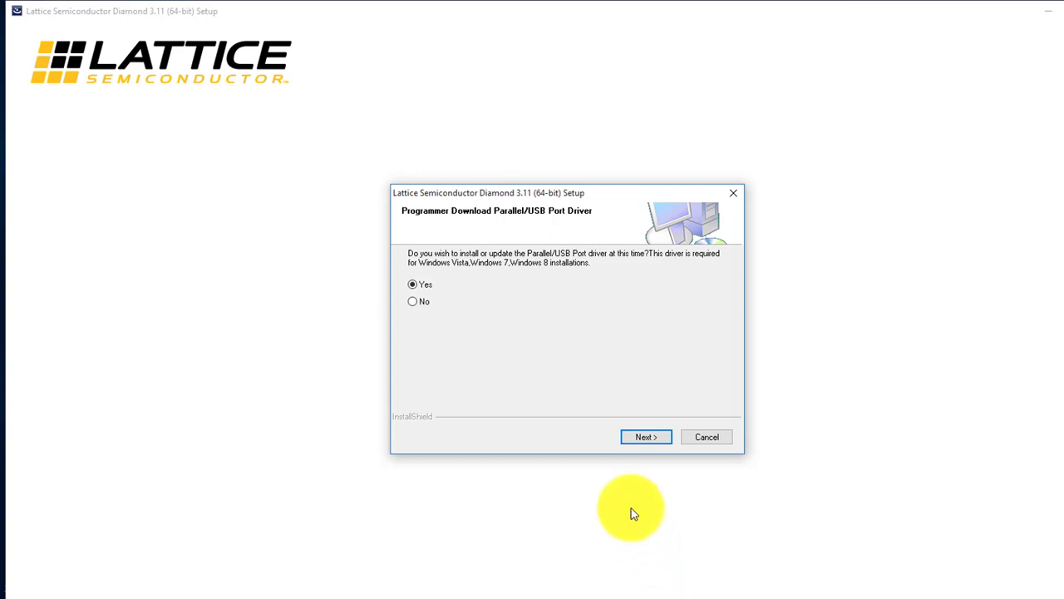
- Agree to install the Parallel/USB programmer port driver
left_click(646, 437)
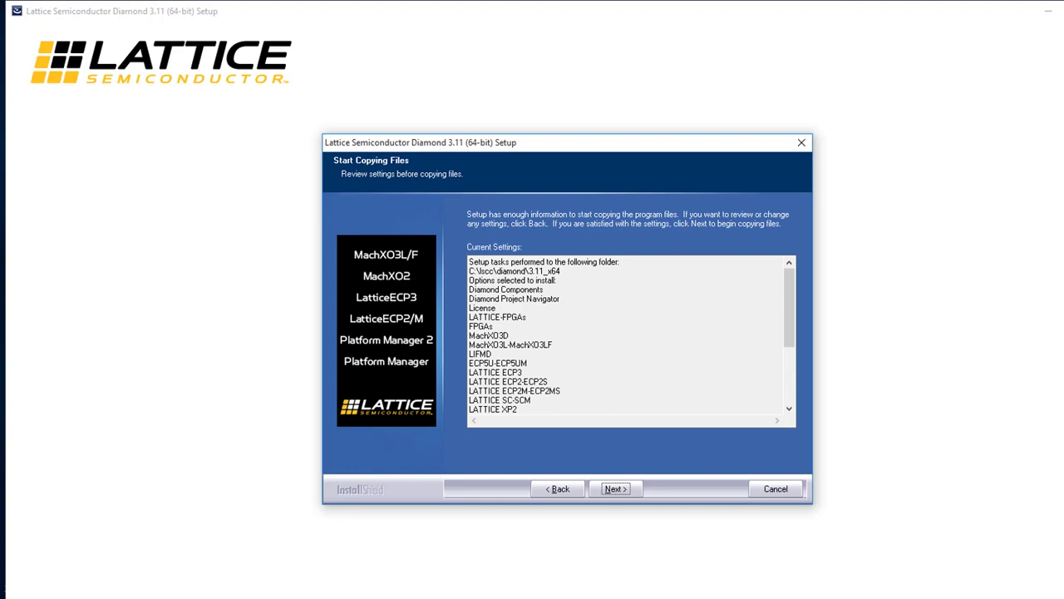
- Confirm the summary and start copying files to C:\lscc\diamond\3.11_x64
left_click(614, 490)
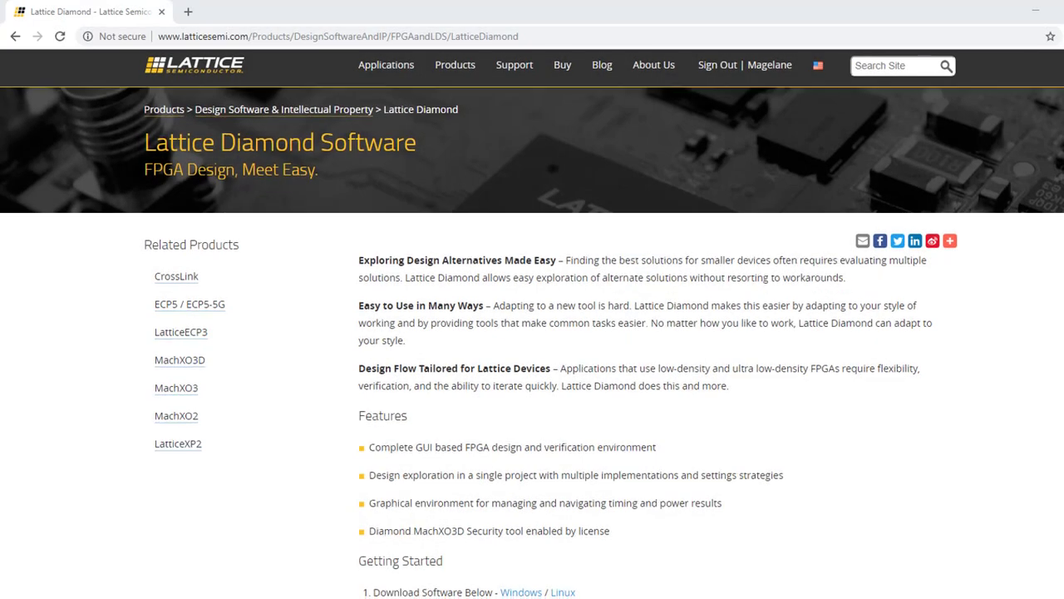
- List the Diamond 3.11 Linux and Windows installation guides under Software Downloads & Documentation
scroll(434, 340, "down", 3)
scroll(435, 340, "down", 2)
left_click(406, 356)
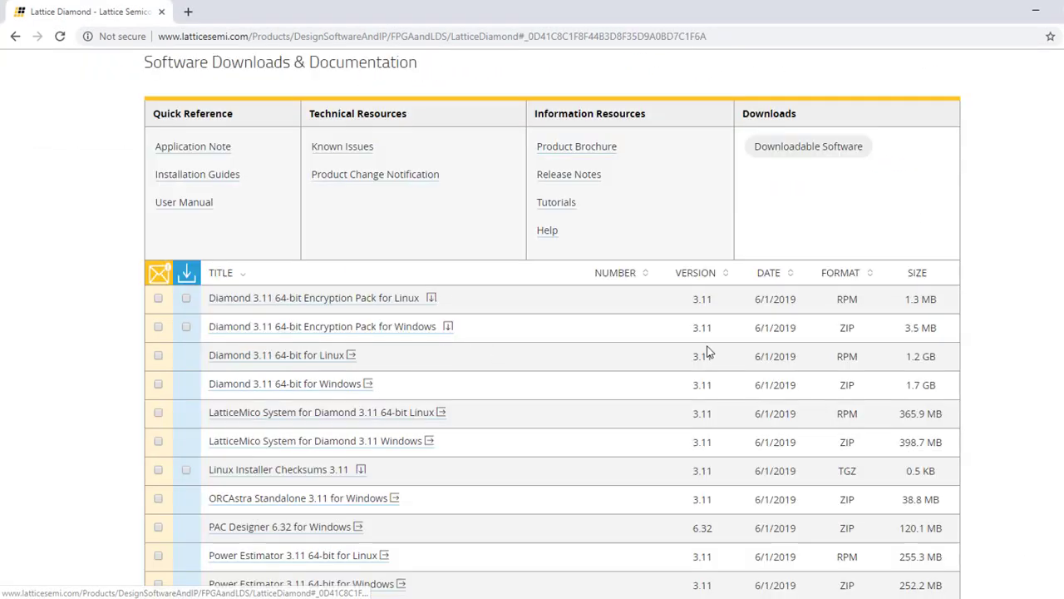
left_click(206, 176)
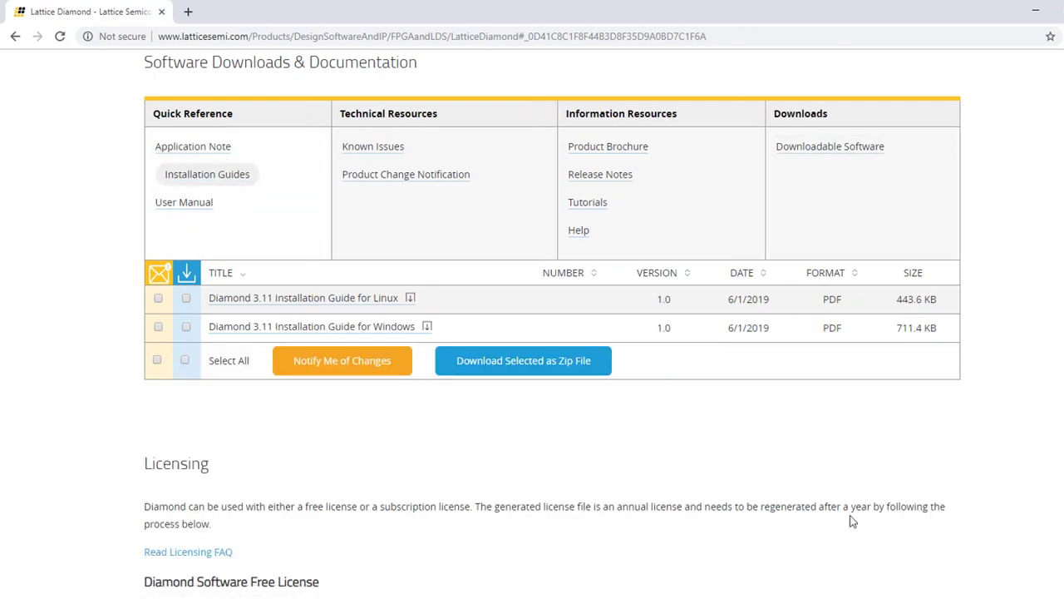